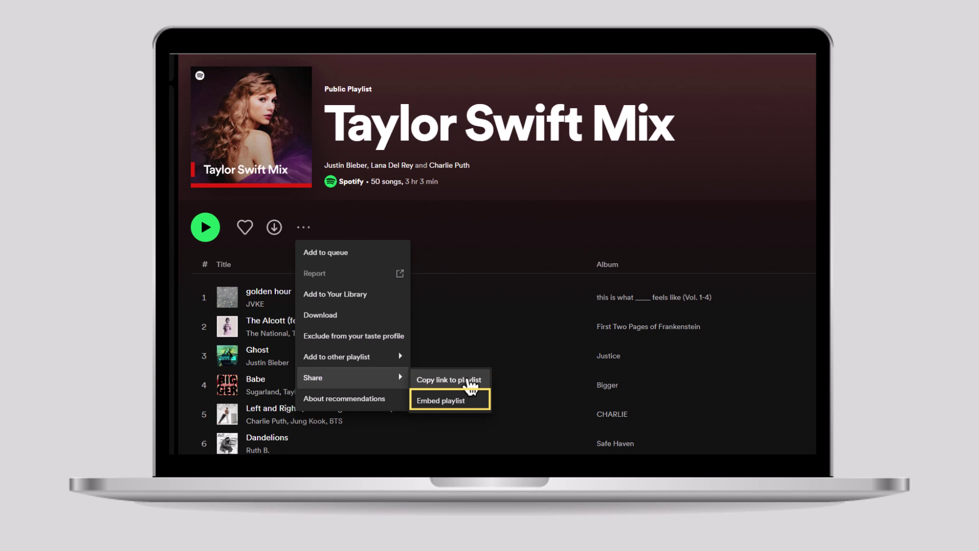
Step: Copy the Taylor Swift Mix playlist link from its three-dots Share menu
click(470, 380)
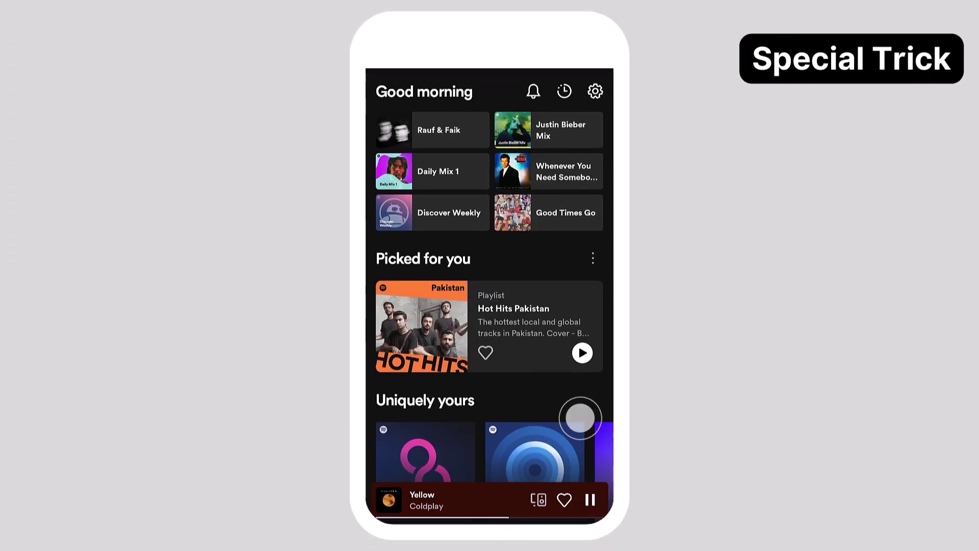
Step: Start a remote group session from the devices menu and open the Invite Friends sheet
click(539, 500)
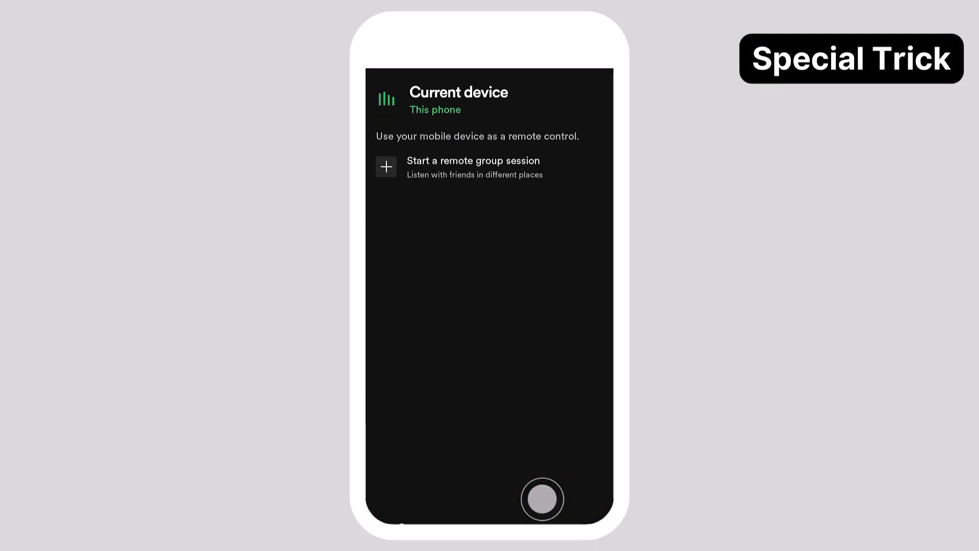
click(452, 163)
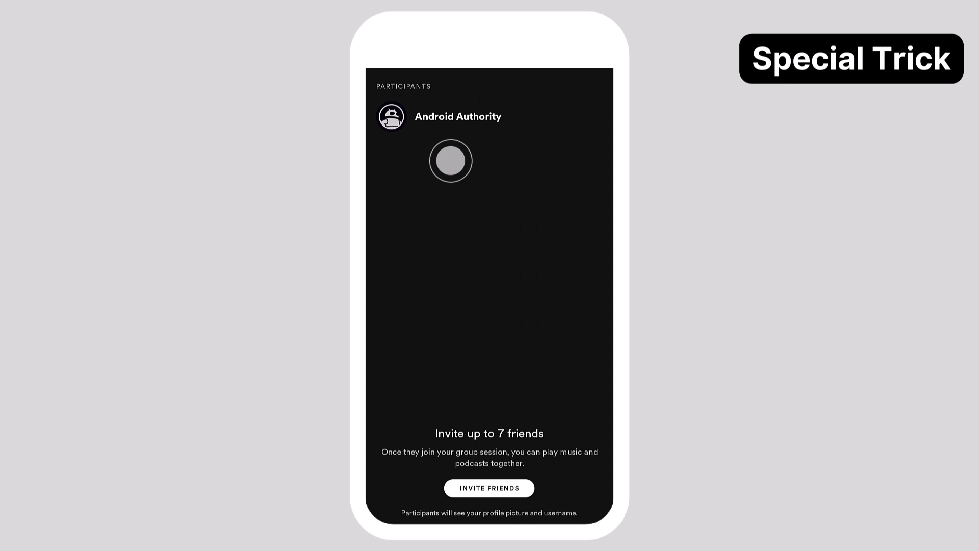
click(490, 487)
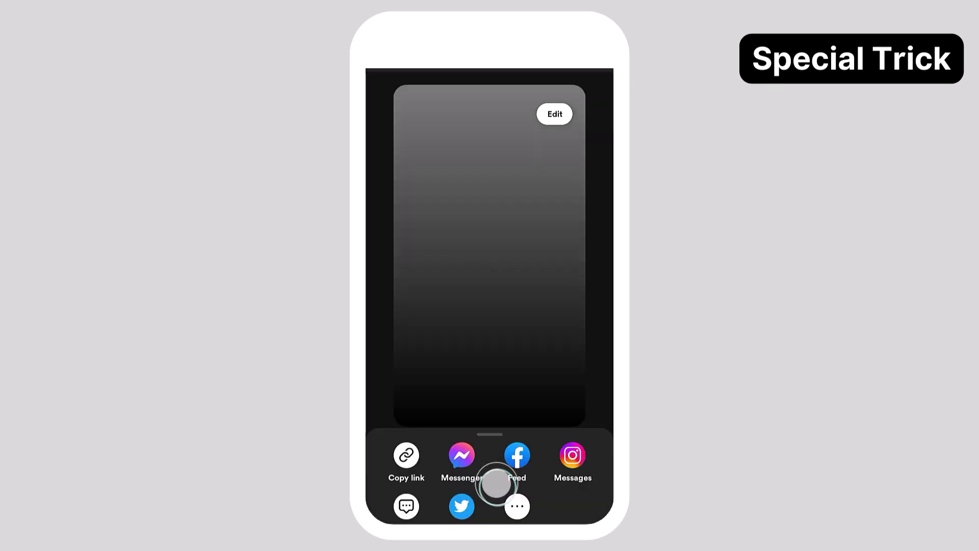